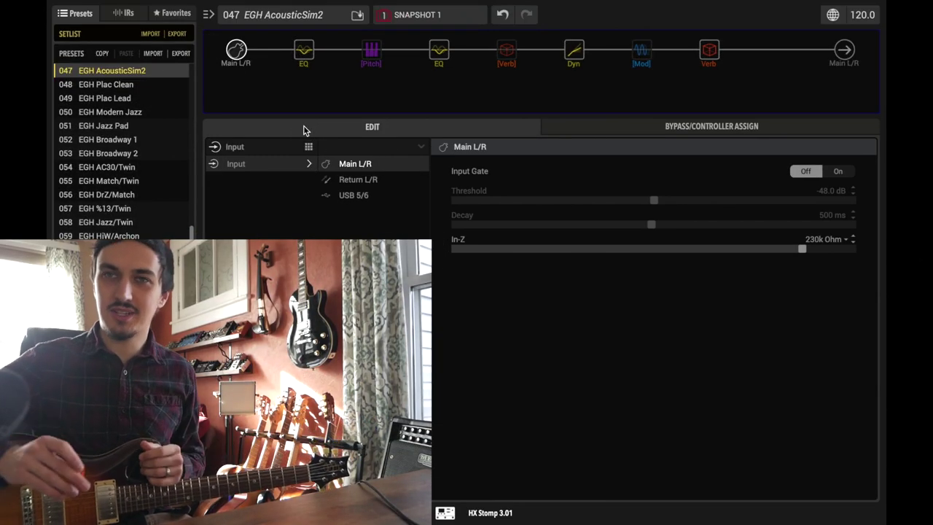
Review the 12-String pitch block, then show the first EQ's Acoustic Sim settings (Jumbo, Body 3.9)
left_click(372, 52)
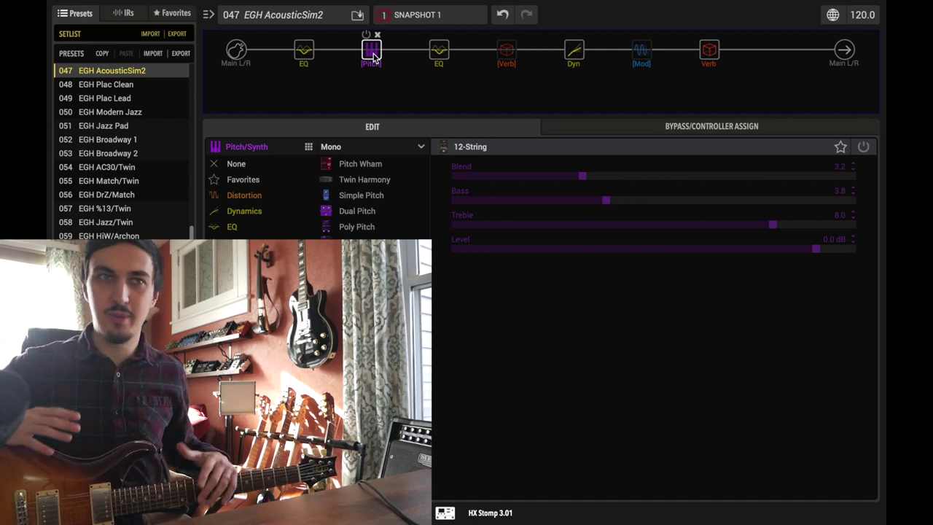
left_click(304, 52)
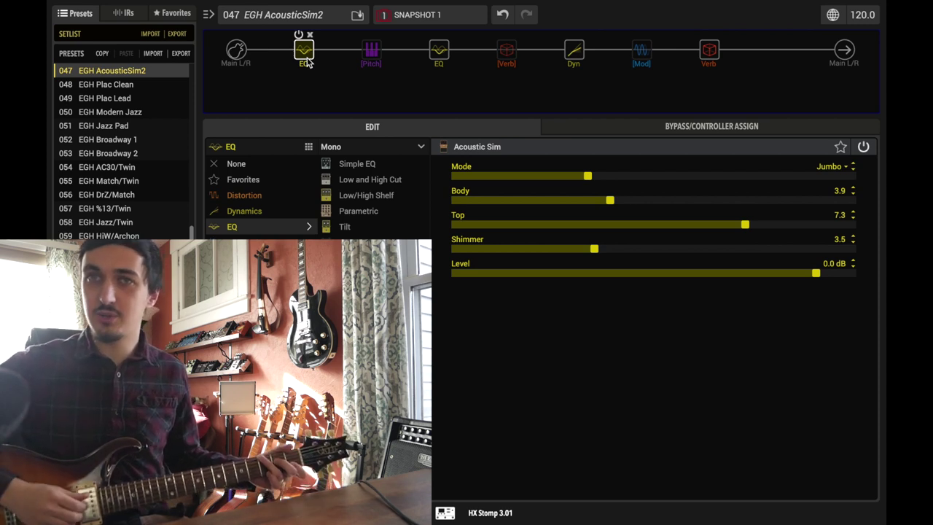
scroll(109, 174, "up", 1)
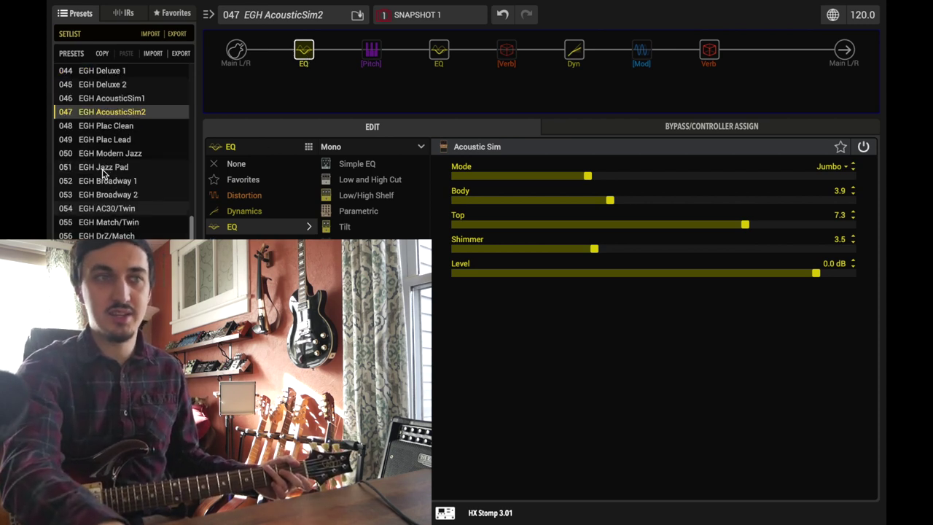
left_click(123, 99)
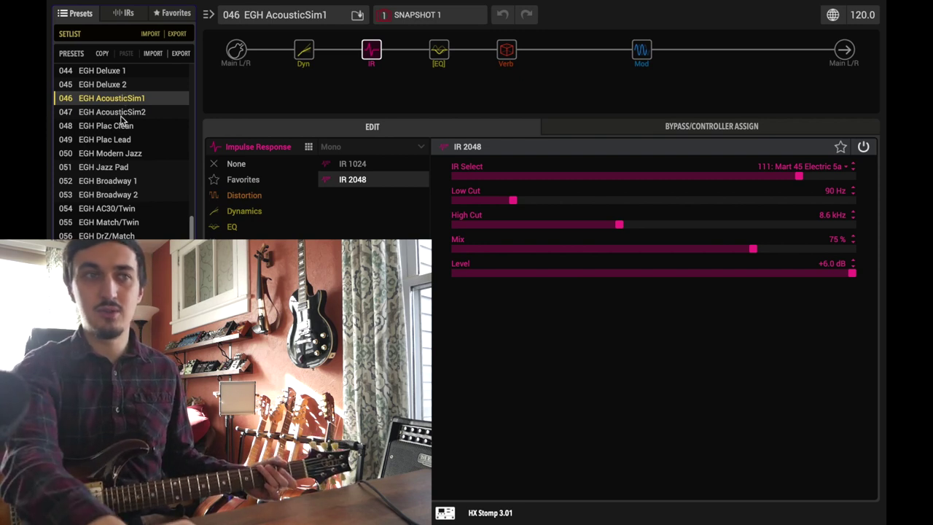
left_click(119, 113)
left_click(304, 51)
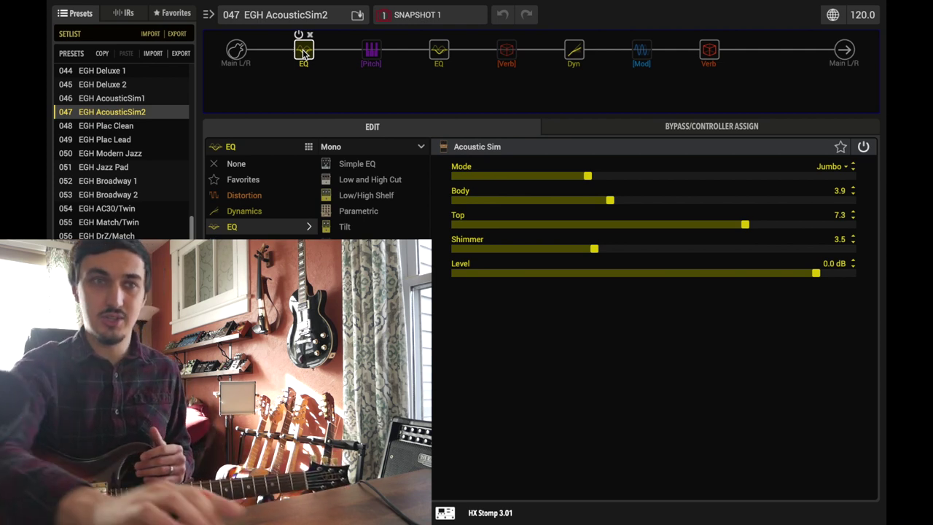
Audition Acoustic Sim modes Standard, Jumbo and Enhanced, ending on Piezo
left_click(551, 179)
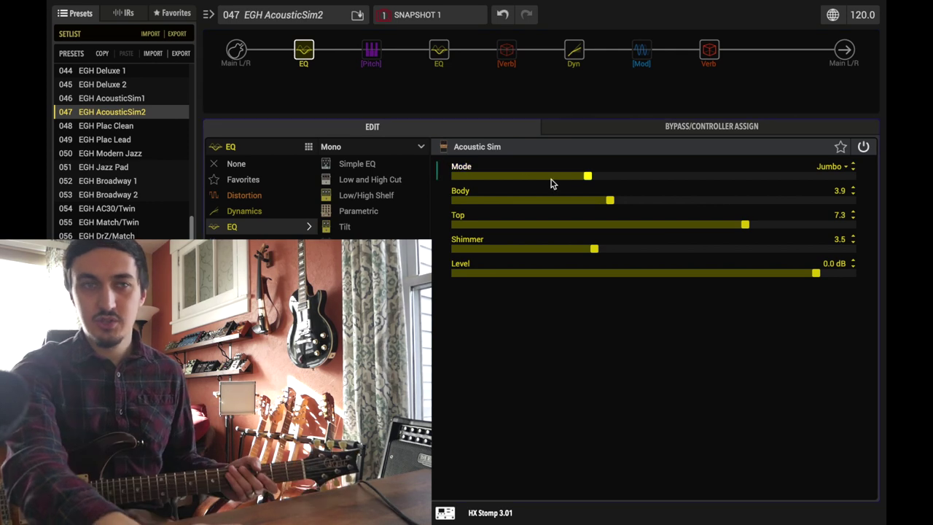
left_click(460, 176)
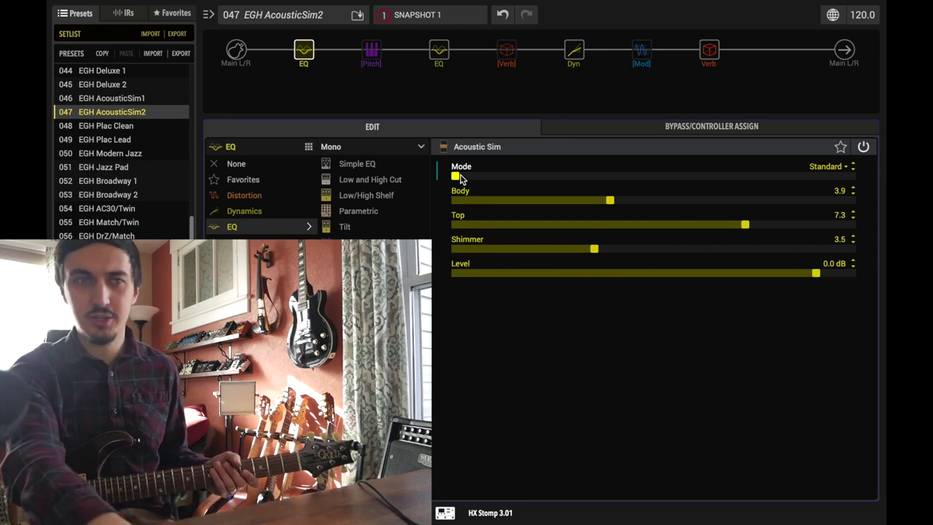
left_click(555, 175)
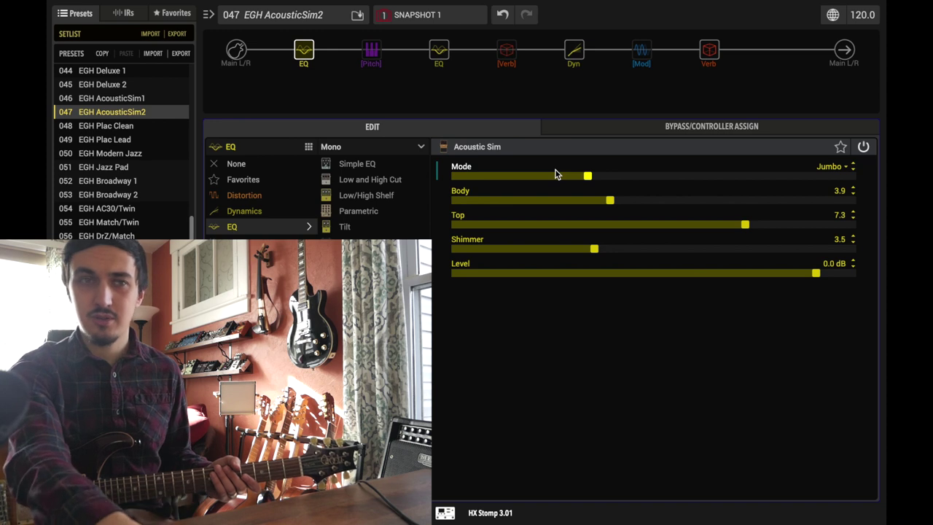
left_click(696, 176)
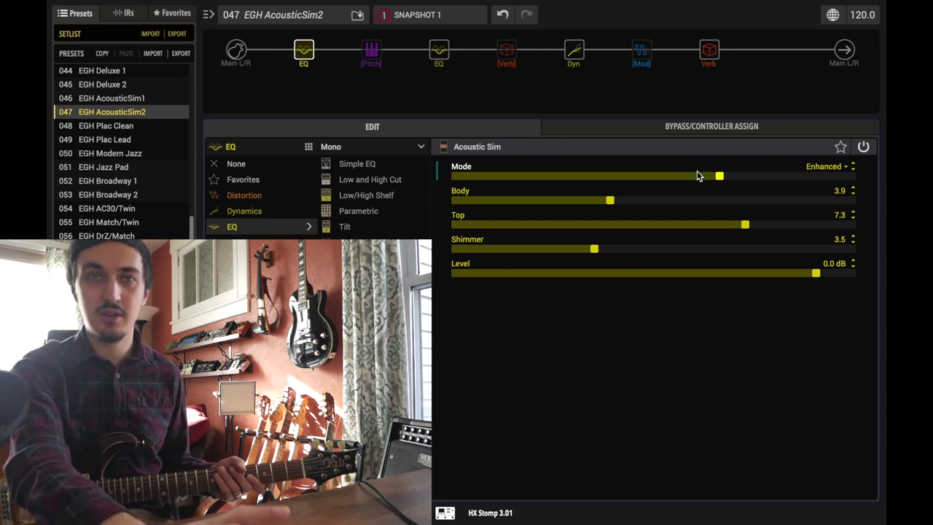
left_click(818, 176)
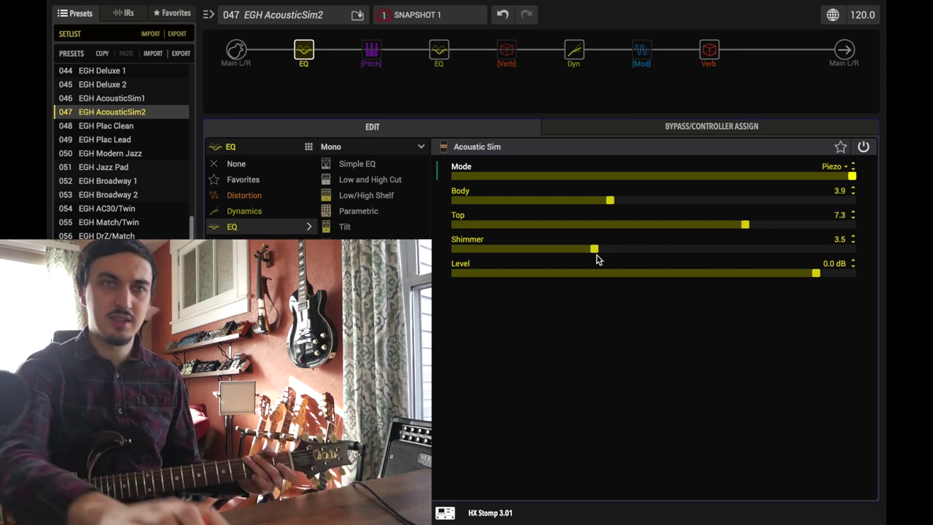
Switch the Acoustic Sim mode among Jumbo, Standard and Enhanced, settling back on Jumbo
mouse_move(573, 37)
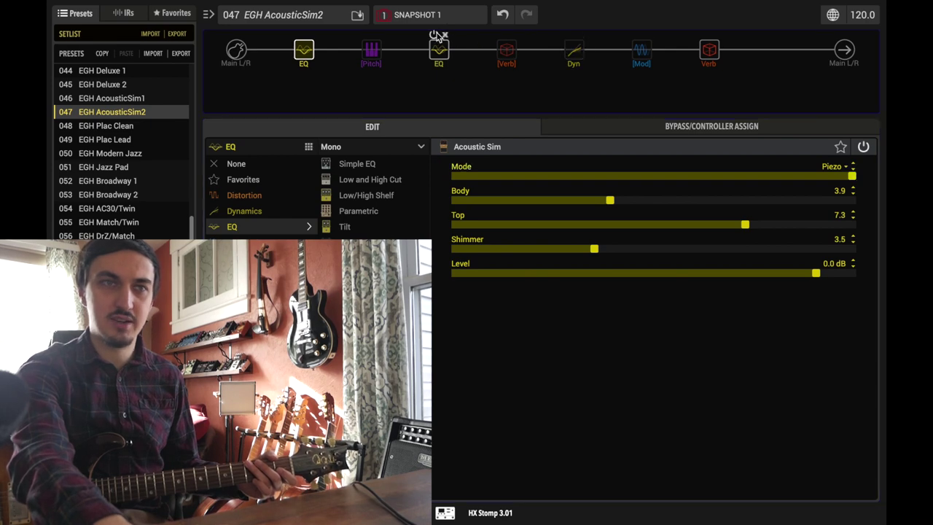
mouse_move(703, 38)
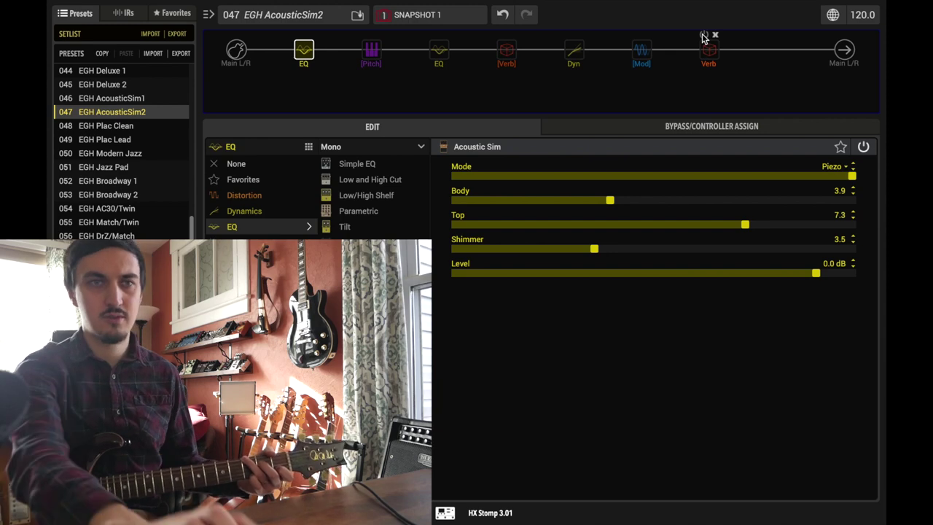
left_click(561, 176)
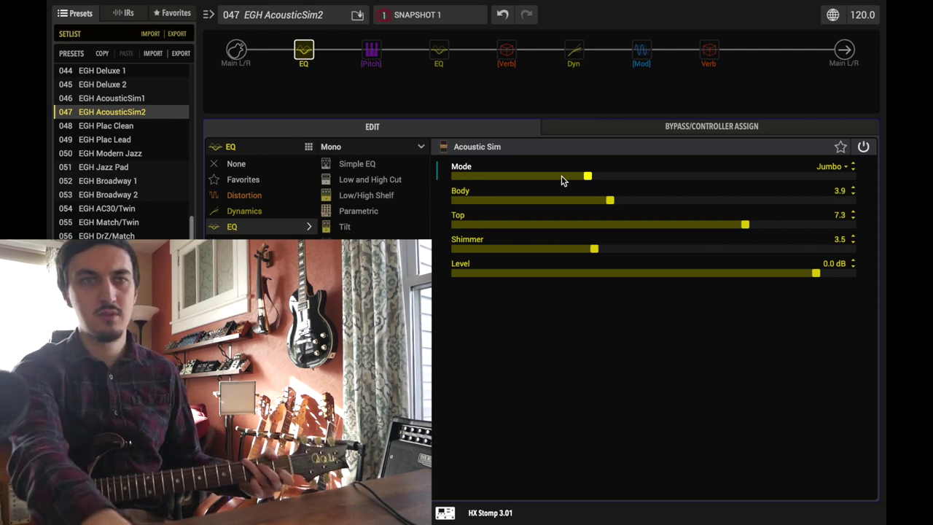
left_click(477, 177)
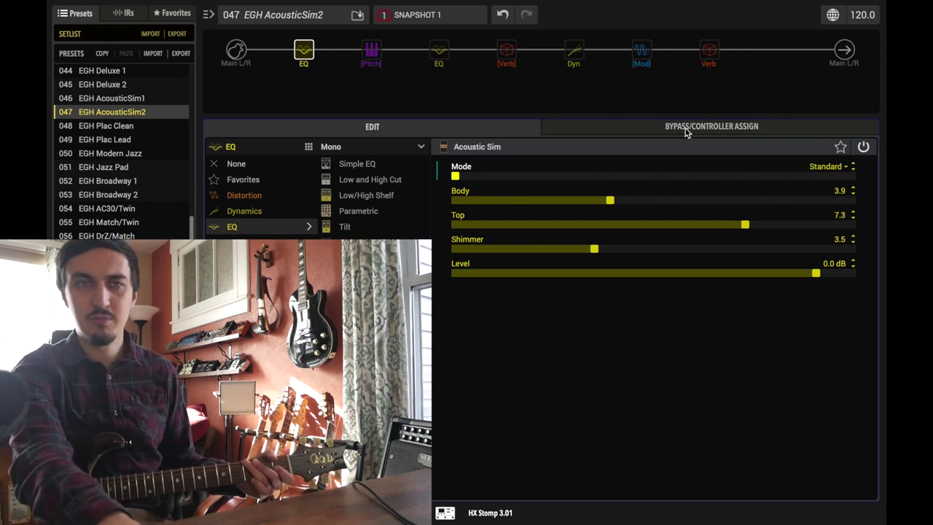
left_click(720, 177)
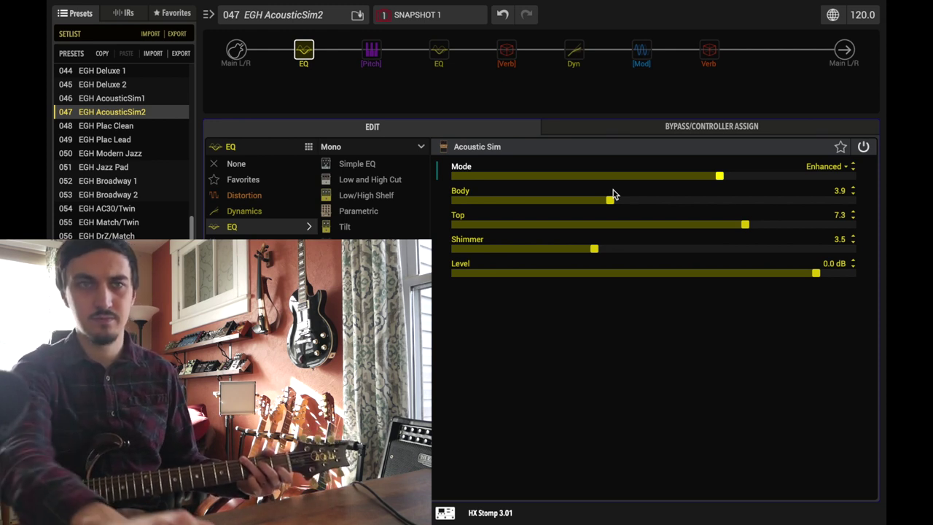
left_click(586, 176)
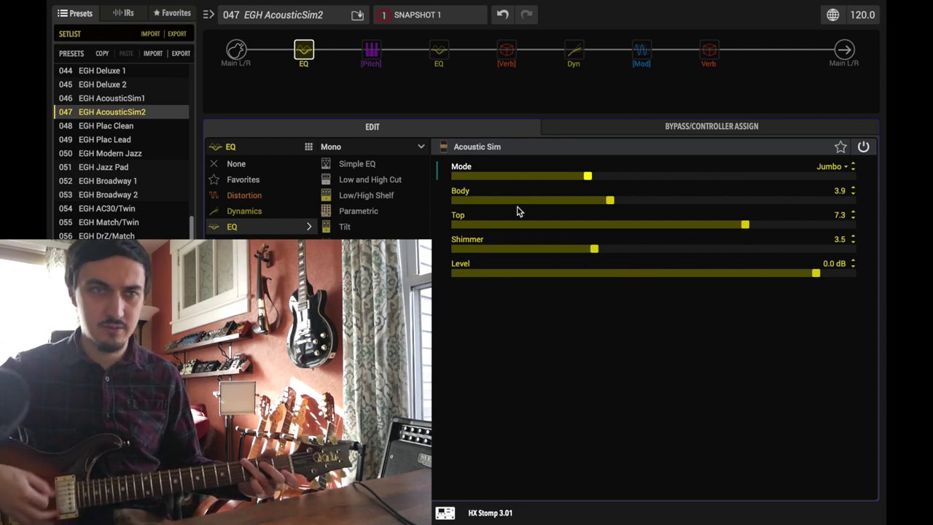
Try the Acoustic Sim Body at 0.0, 5.9 and 8.4, then settle on 4.1
left_click_drag(503, 200, 412, 202)
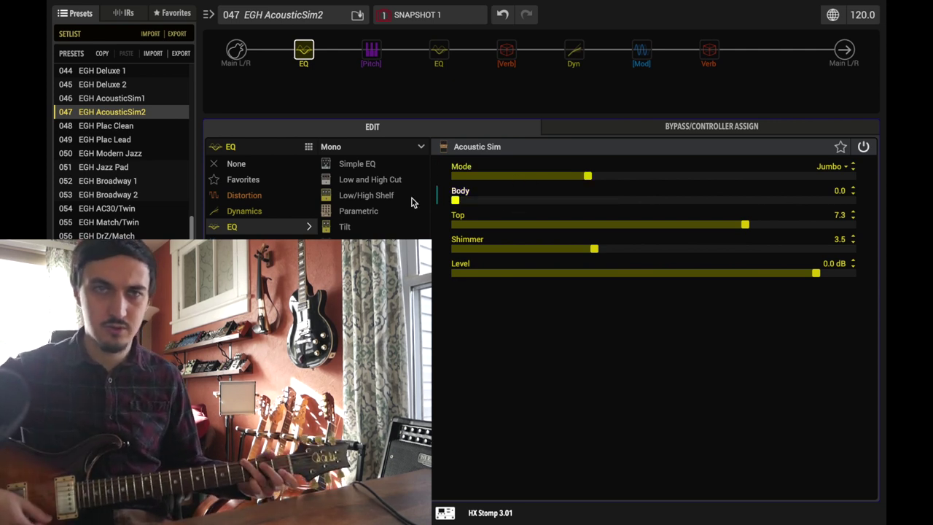
left_click(689, 200)
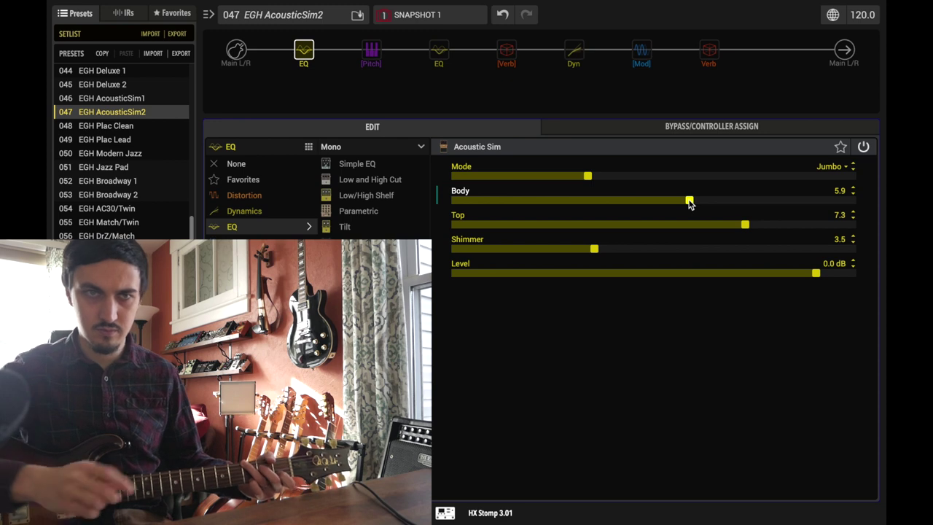
left_click(790, 200)
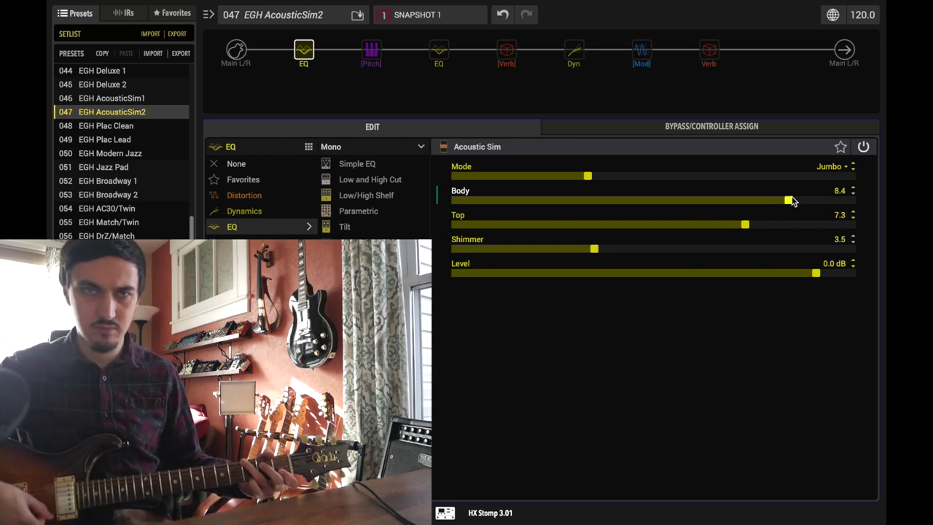
left_click(619, 202)
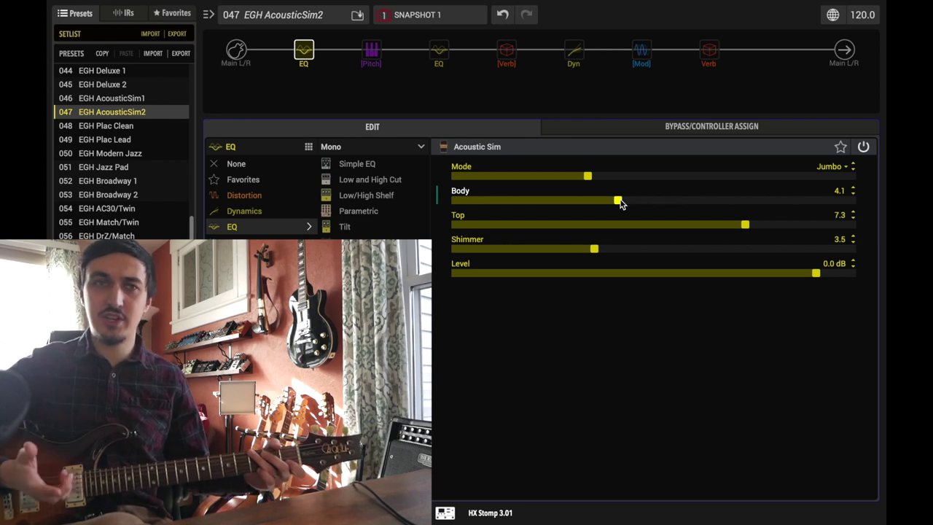
Reload preset 047 via preset 048, then lower Body to 2.9 and Top to 5.2
left_click(122, 127)
left_click(132, 112)
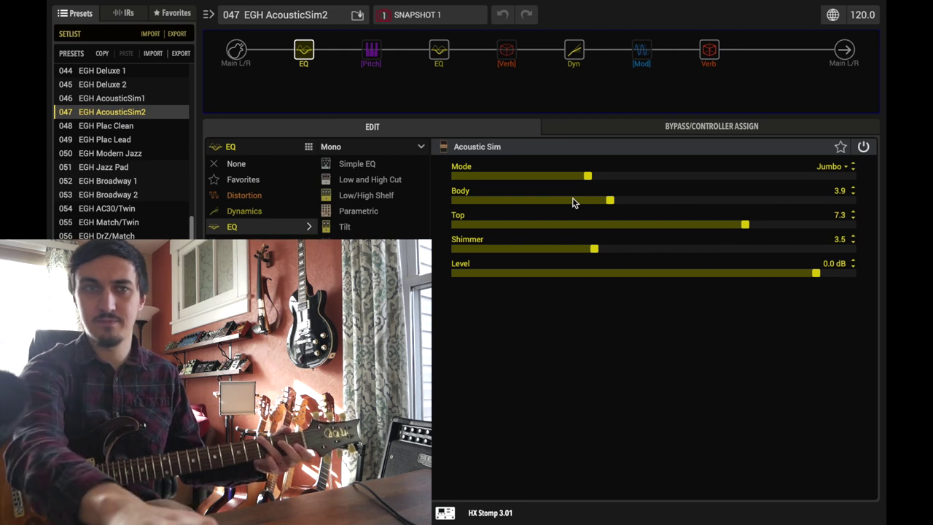
left_click(573, 203)
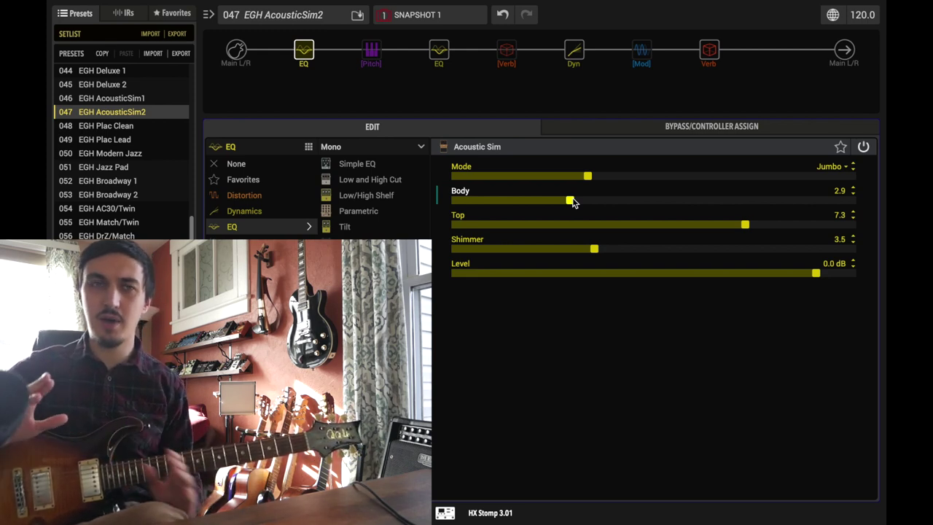
left_click(662, 225)
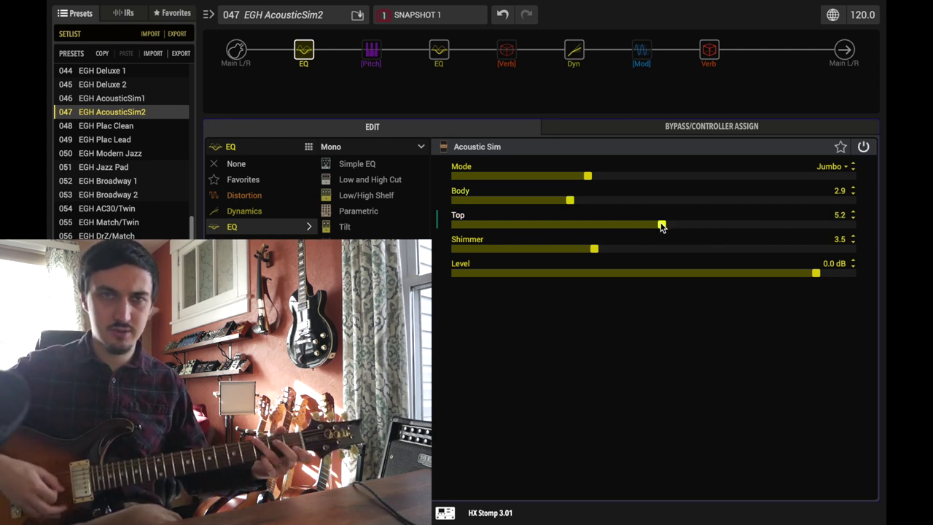
Try Body around 4.4 and Top values 7.7, 10.0, 0.8, 2.7, 3.9 and 5.8
left_click(630, 201)
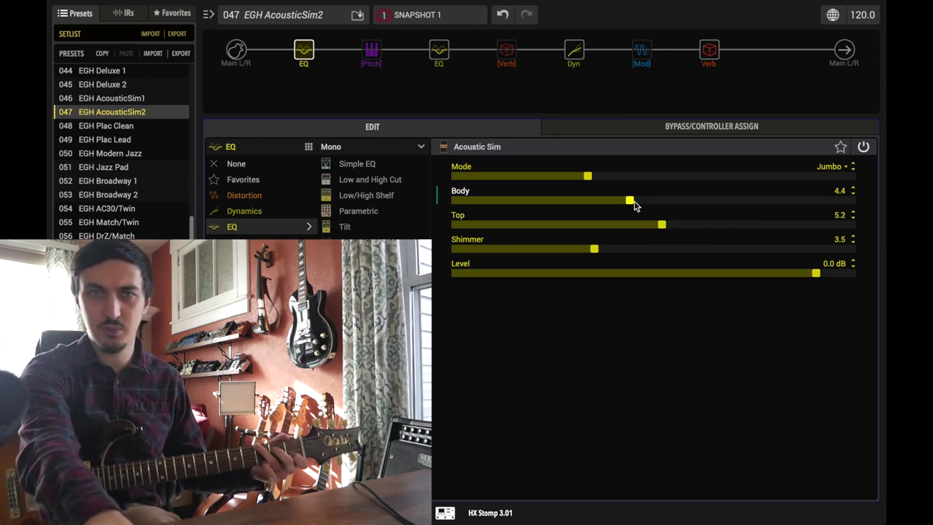
left_click_drag(630, 200, 614, 203)
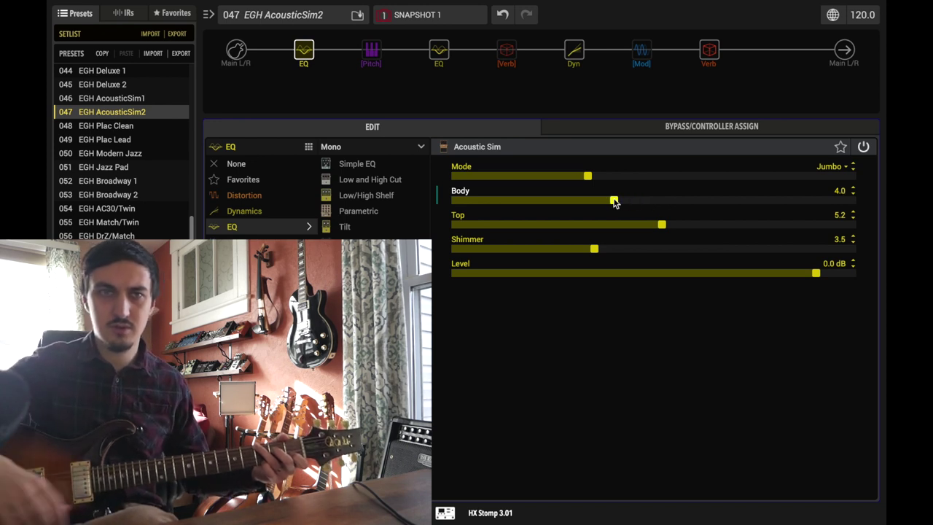
left_click(760, 226)
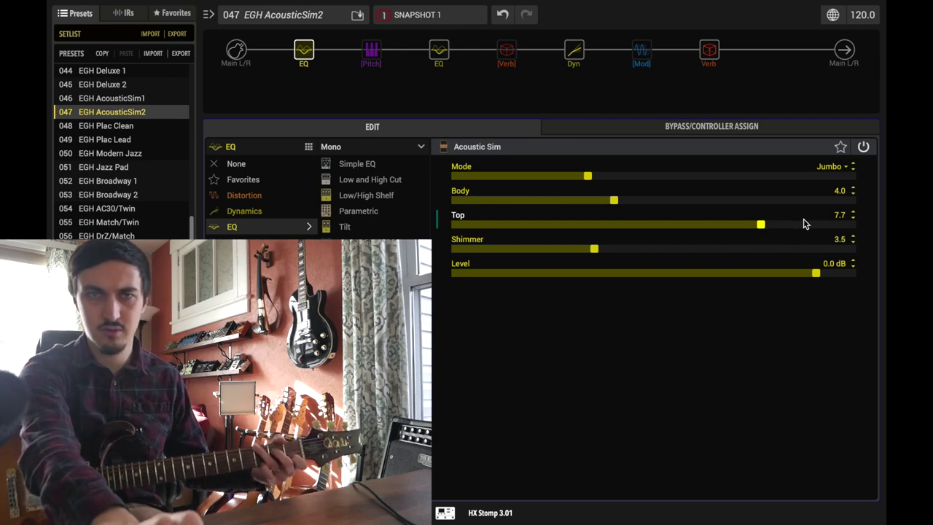
left_click(853, 228)
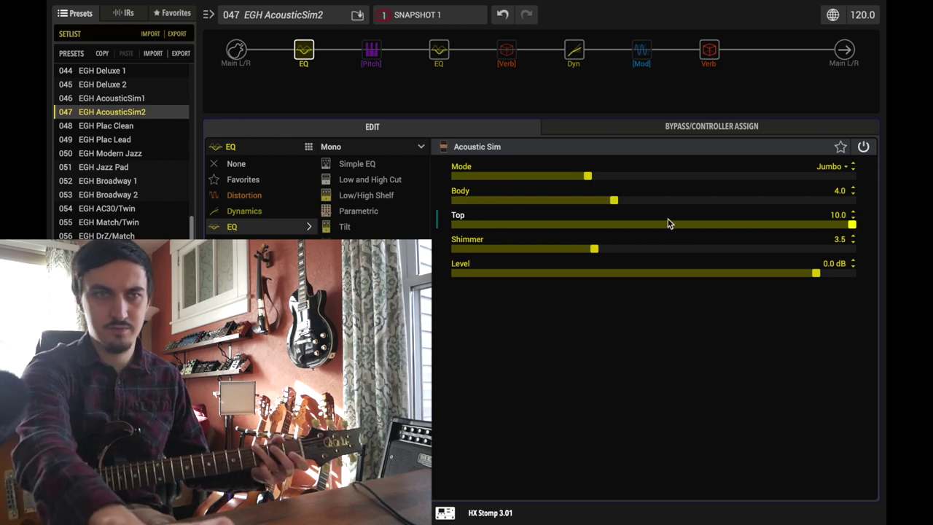
left_click(487, 226)
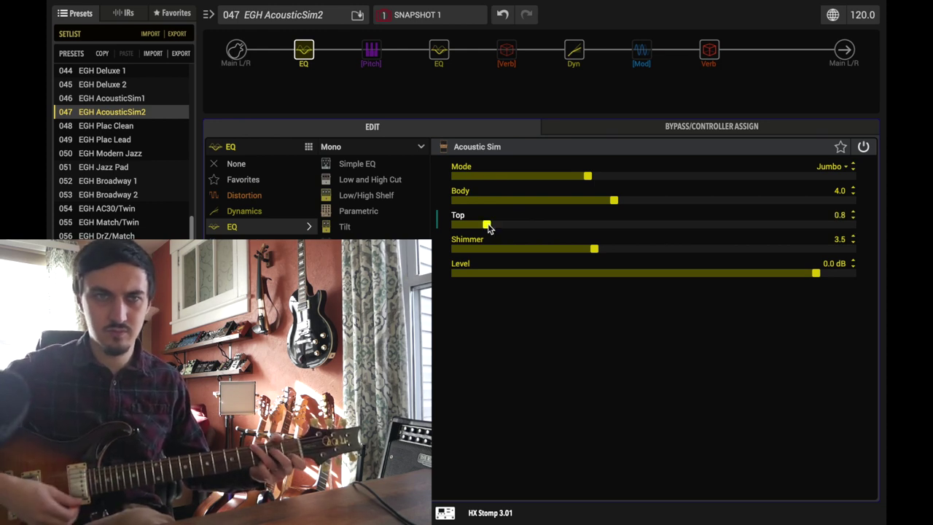
left_click(564, 227)
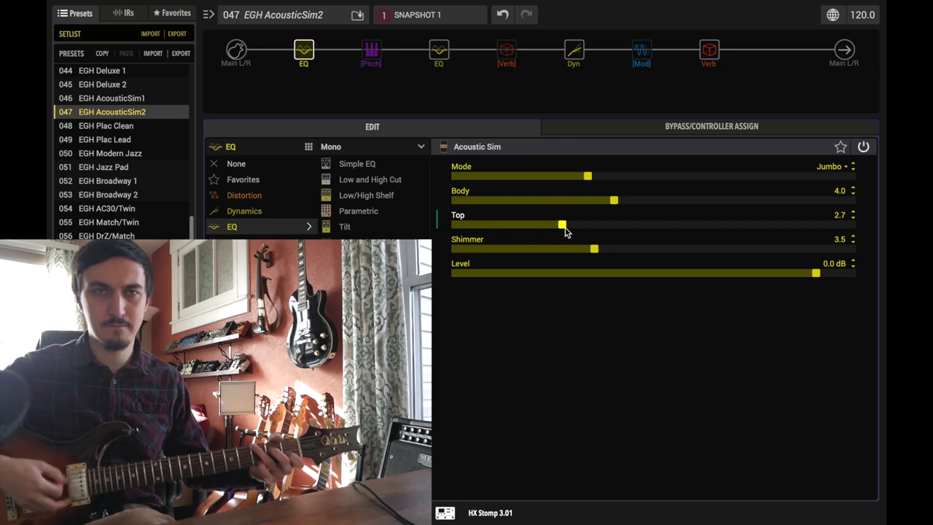
left_click_drag(564, 231, 619, 231)
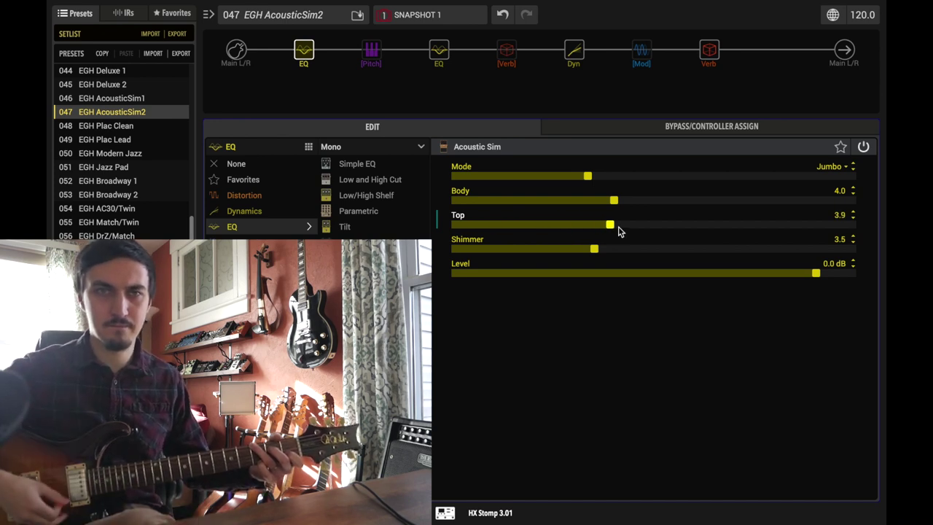
left_click_drag(618, 231, 688, 231)
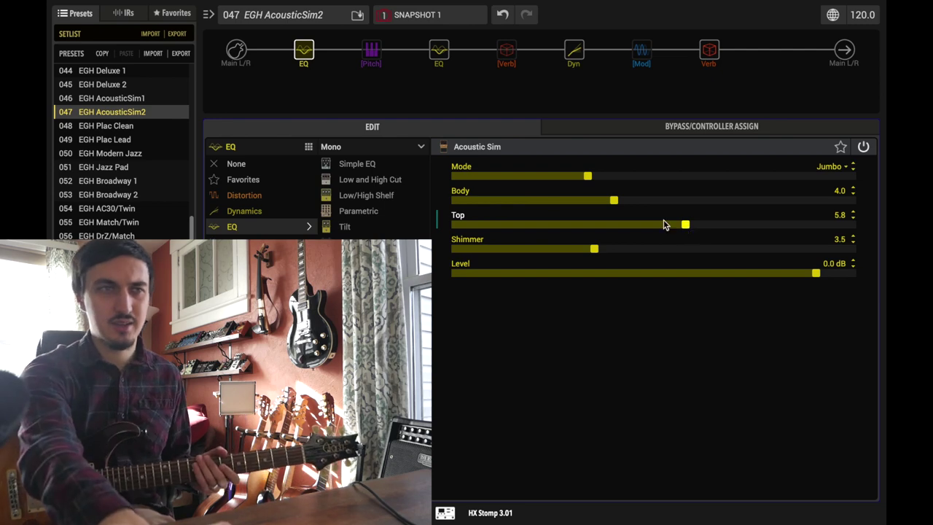
A/B against preset 046 AcousticSim1, then return to preset 047's Acoustic Sim settings
left_click(105, 99)
left_click(119, 112)
left_click(302, 49)
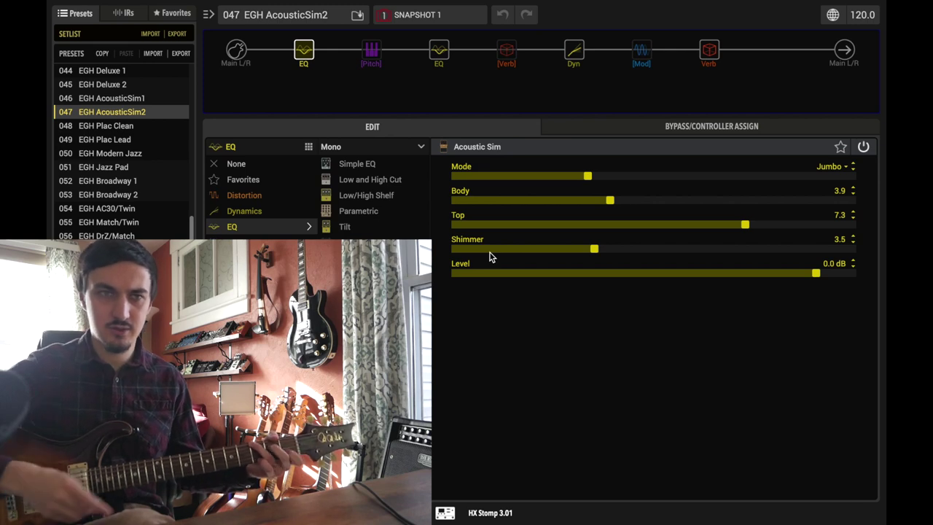
Sweep Shimmer through 0.0, 2.2, 4.0, 6.2, 8.2 and 9.5, then back to about 6.7
left_click_drag(490, 256, 454, 256)
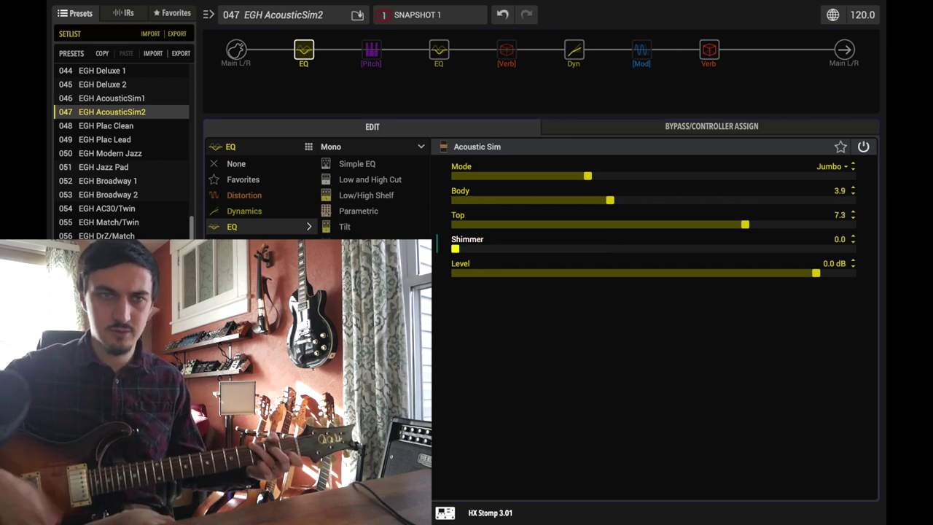
left_click(542, 249)
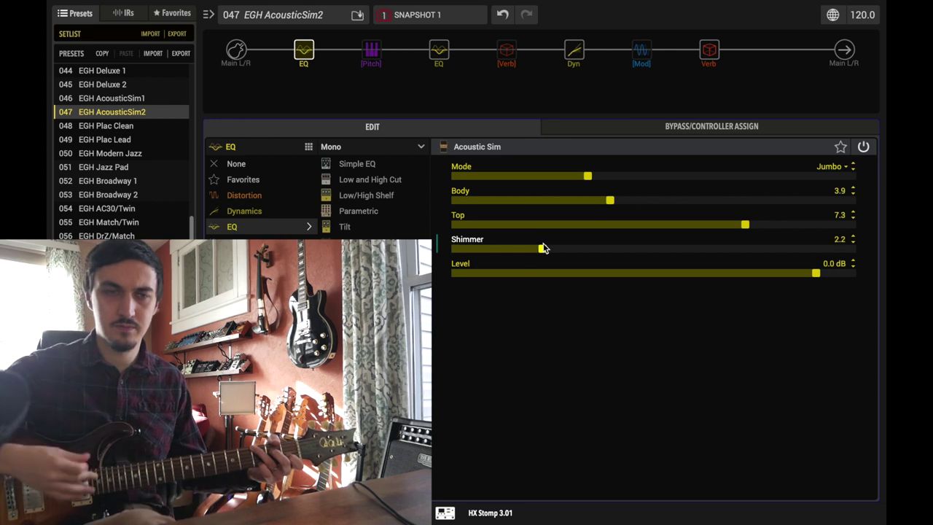
left_click(614, 251)
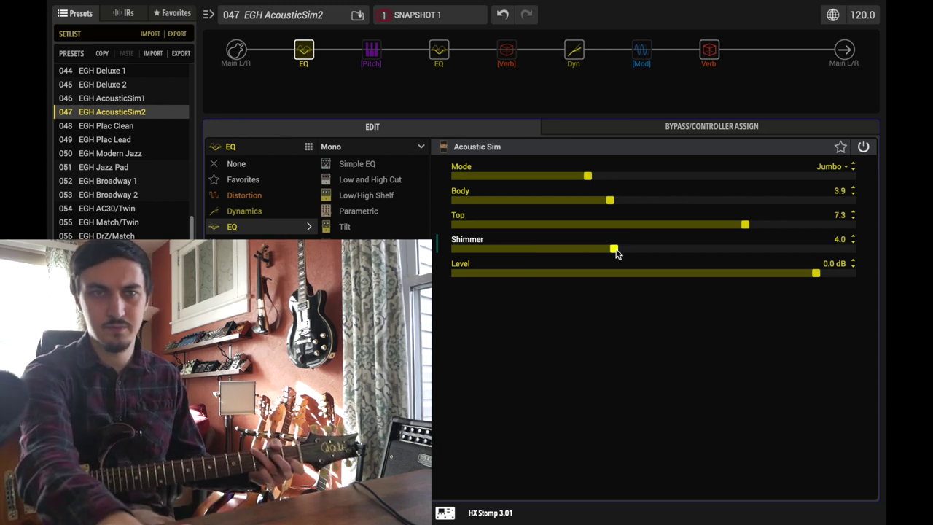
left_click(702, 251)
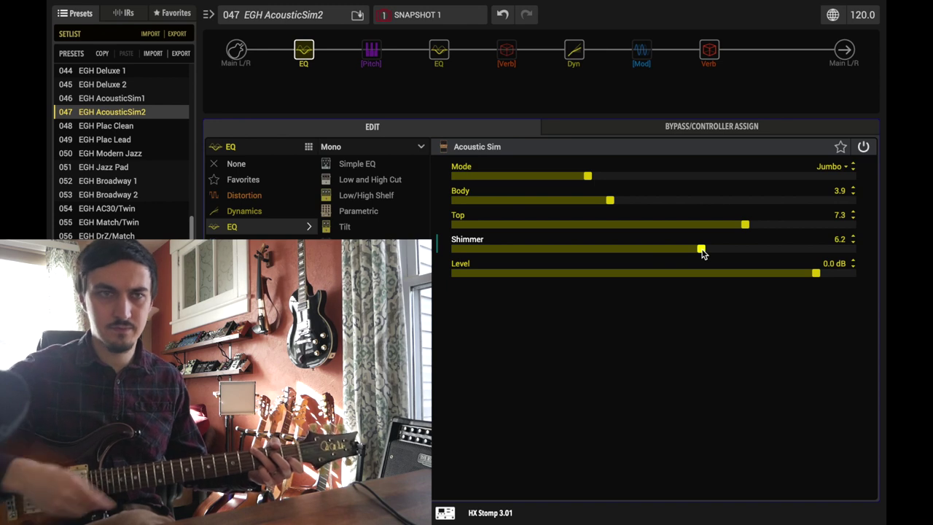
left_click(781, 252)
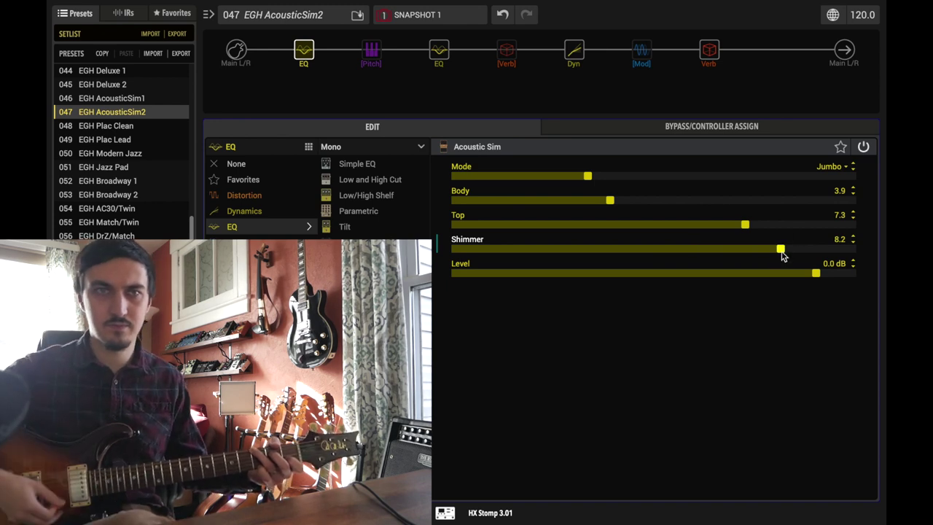
left_click(834, 249)
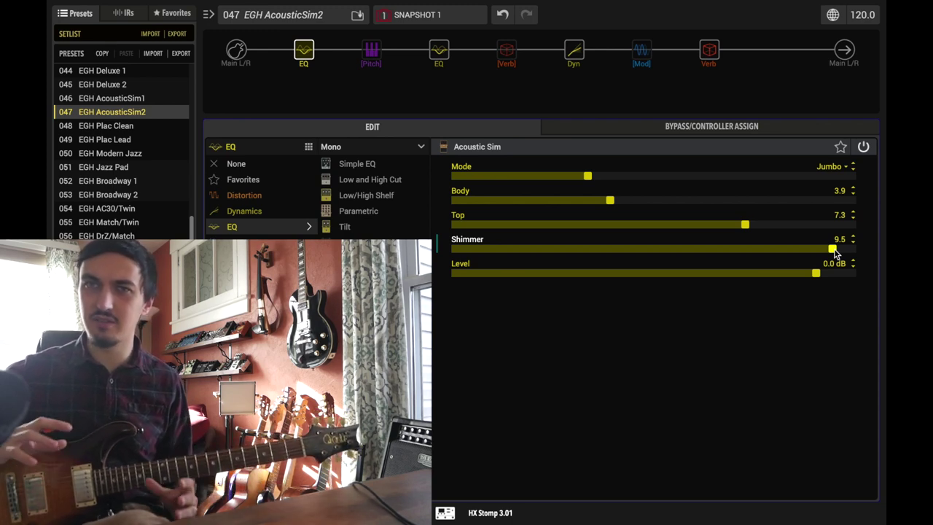
left_click(641, 249)
Compare with preset 046, reload preset 047, and view the second EQ's Parametric settings
left_click(114, 125)
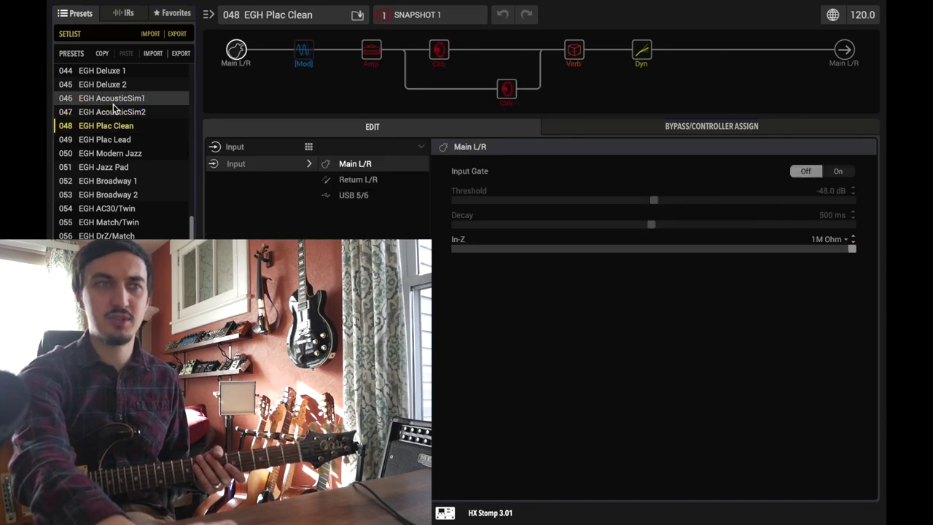
left_click(113, 102)
left_click(114, 111)
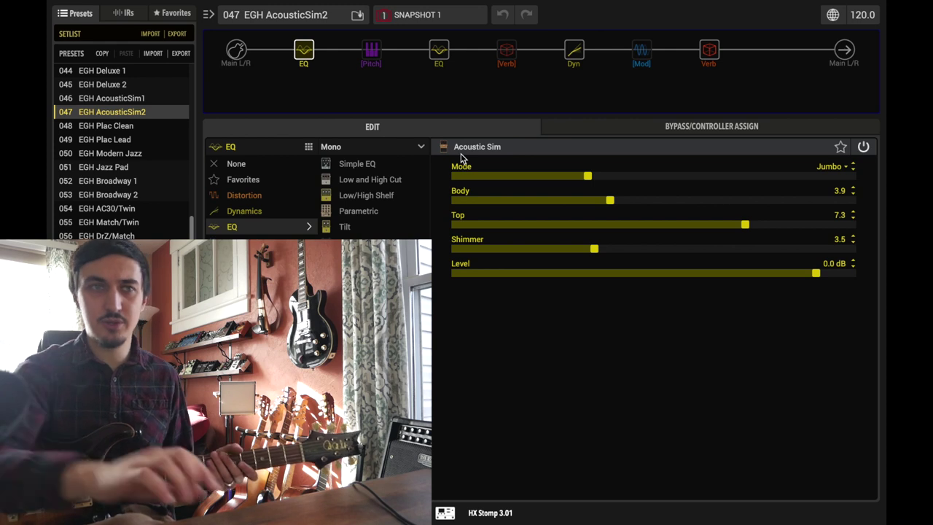
left_click(438, 48)
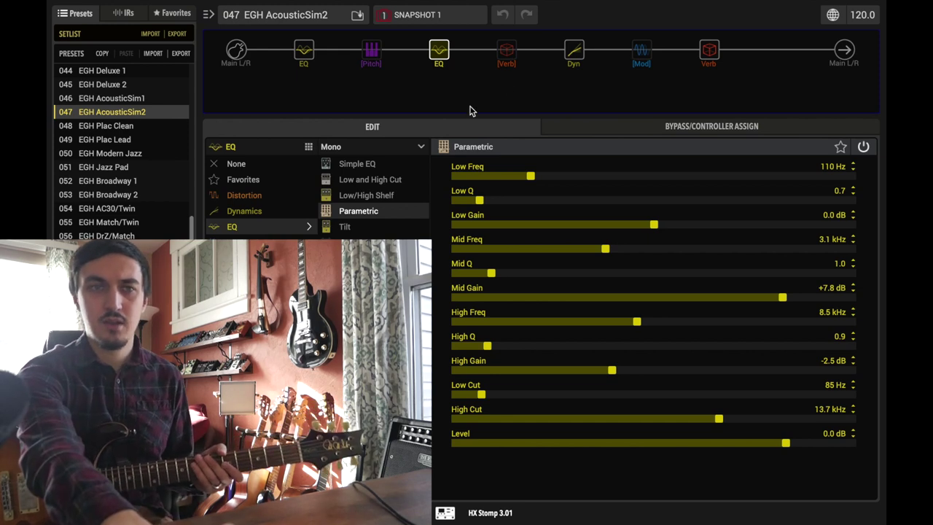
Compare the Acoustic Sim and Parametric EQ blocks, then bring up the LA Studio Comp
mouse_move(495, 51)
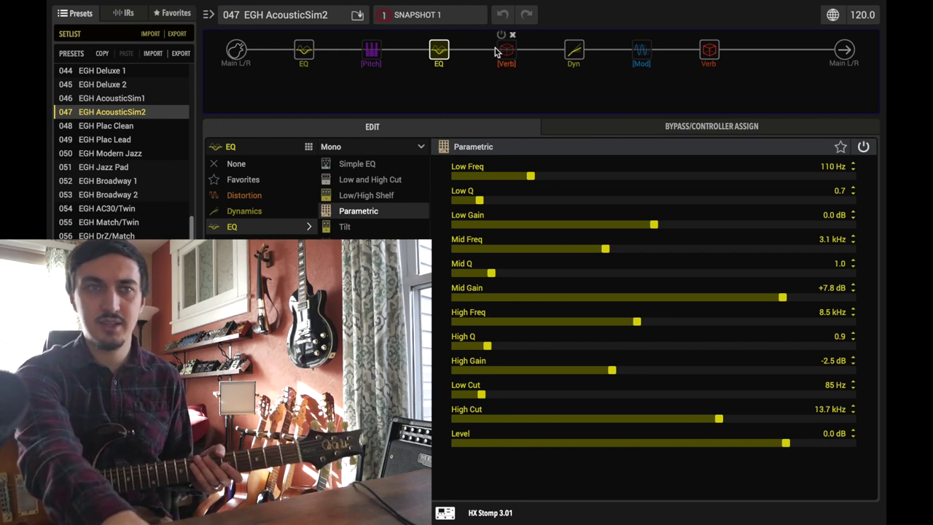
left_click(576, 52)
left_click(439, 50)
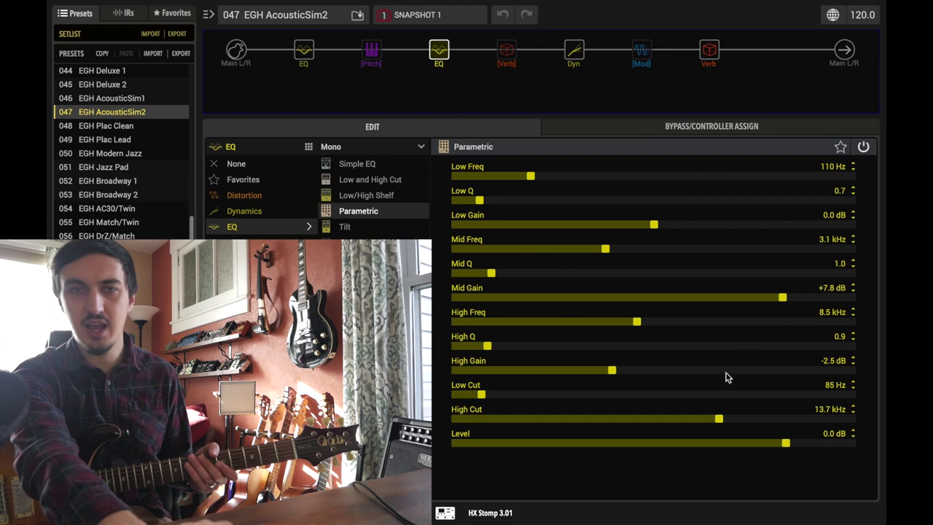
left_click(306, 51)
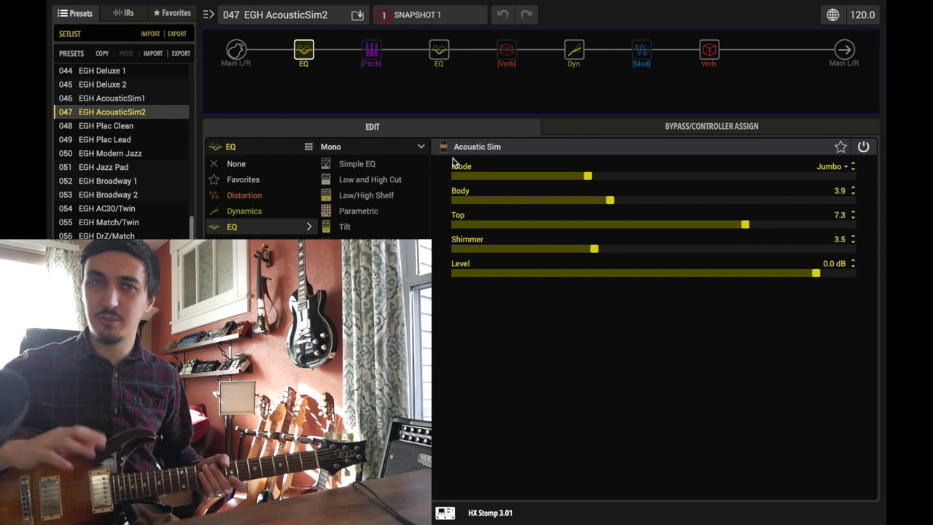
left_click(439, 49)
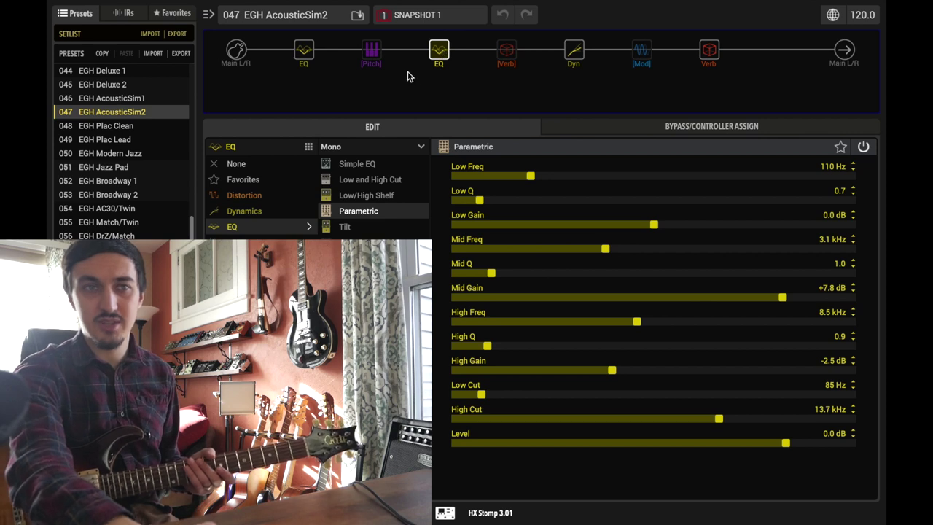
left_click(303, 55)
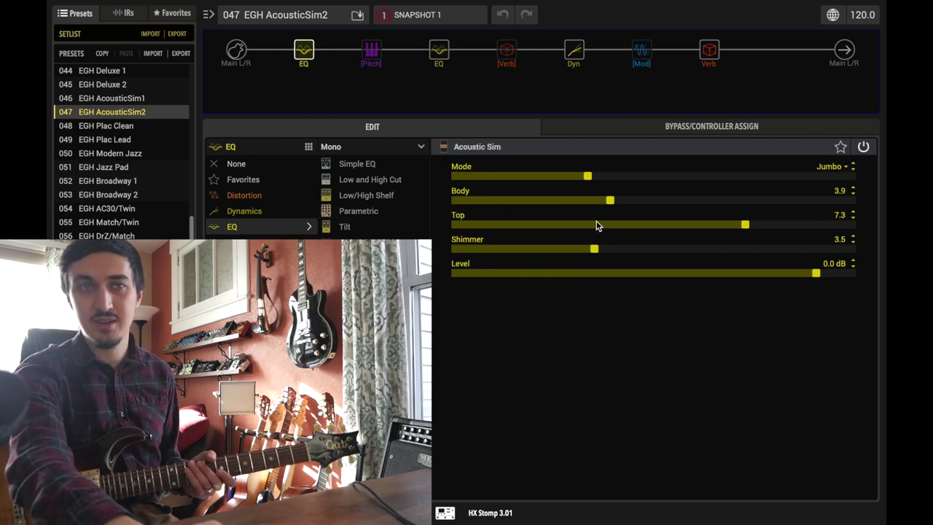
left_click(440, 51)
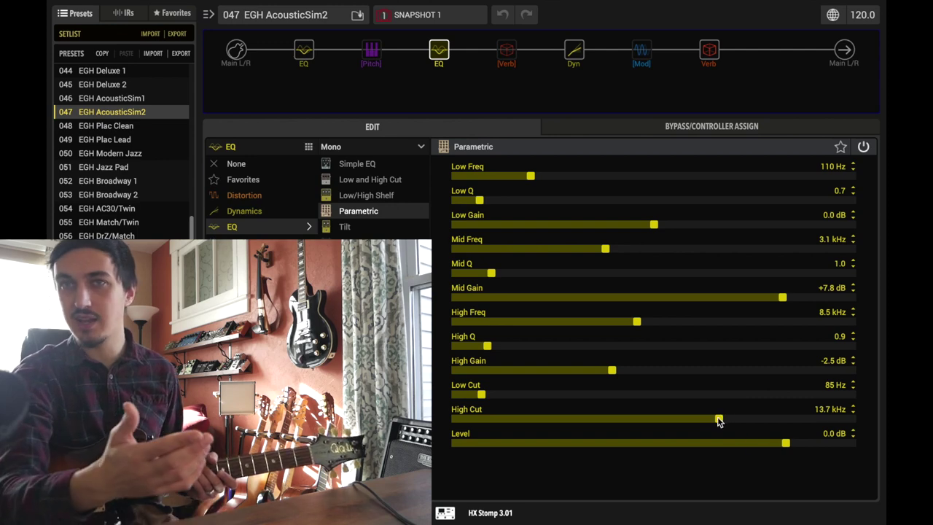
left_click(574, 55)
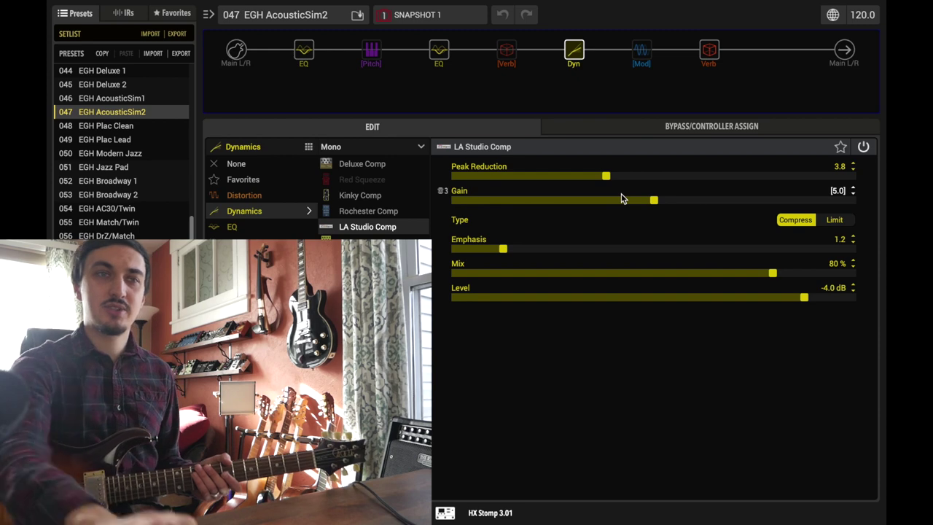
Show the LA Studio Comp Gain's Footswitch 3 assignment, Min 3.5 and Max 5.0
left_click(443, 192)
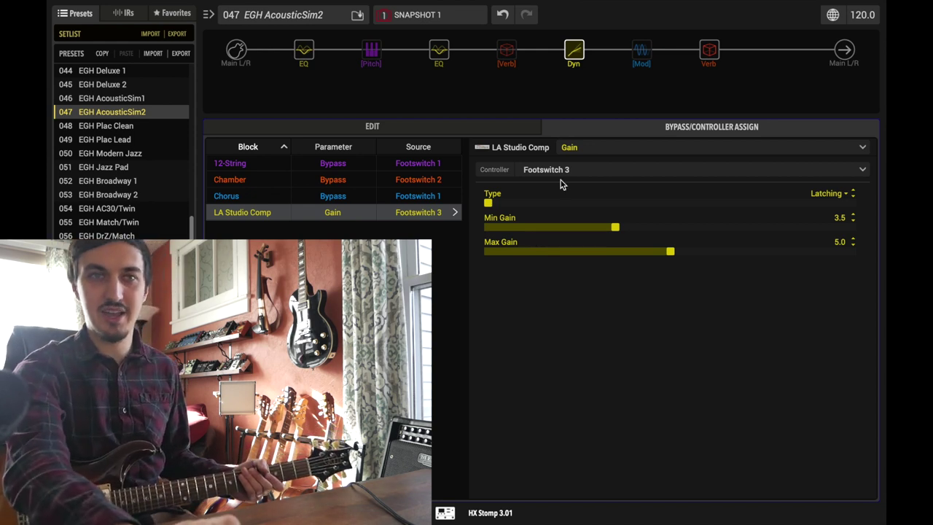
Bypass and re-enable the final Room reverb, then bring up the Legacy Chamber block
left_click(641, 52)
left_click(708, 51)
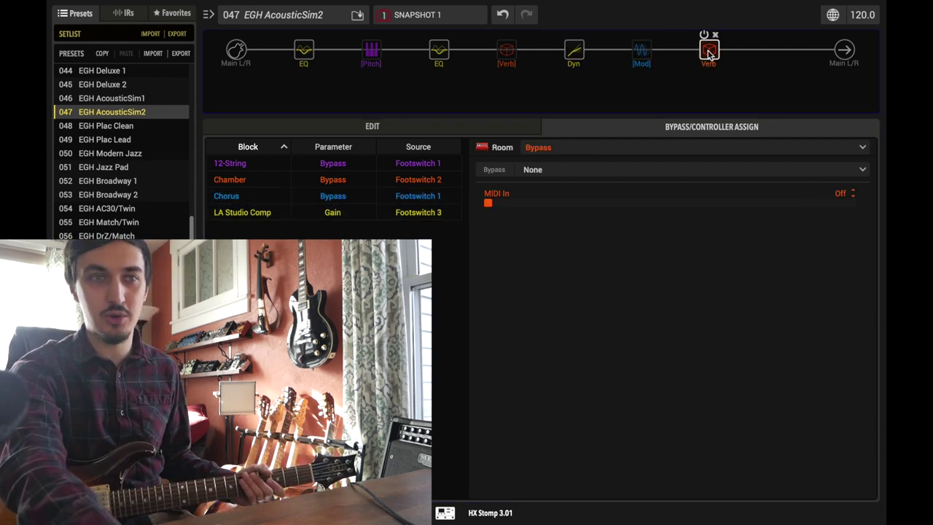
left_click(384, 126)
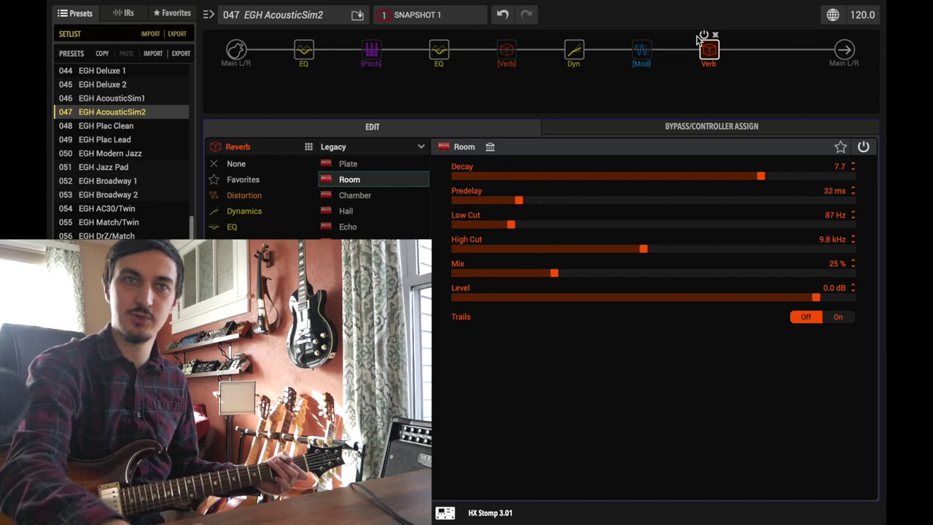
left_click(703, 34)
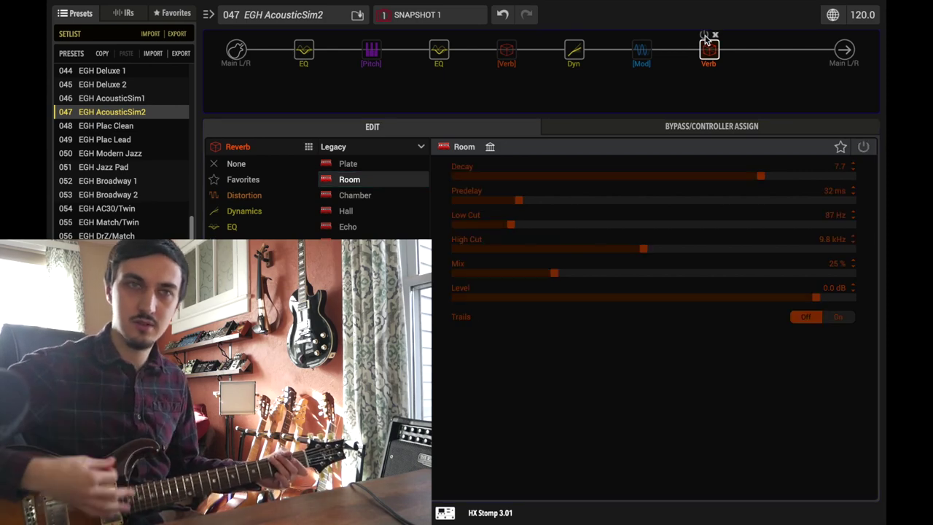
left_click(704, 36)
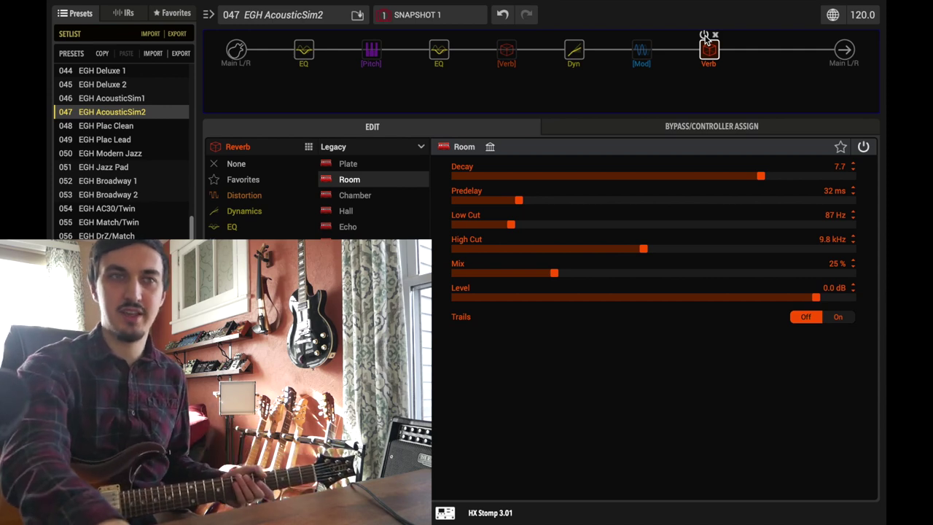
left_click(508, 52)
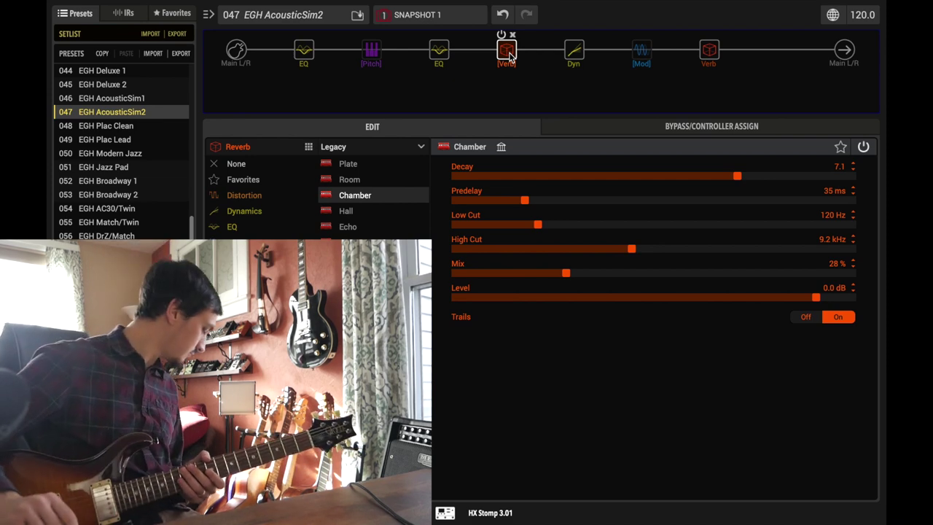
Bypass the Chamber reverb again and bring up the 12-String pitch block's settings
left_click(501, 35)
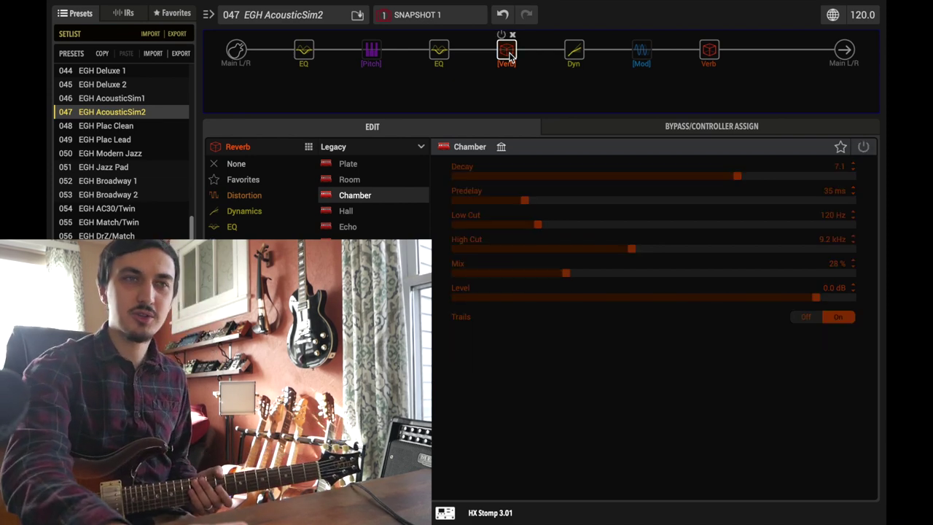
left_click(369, 51)
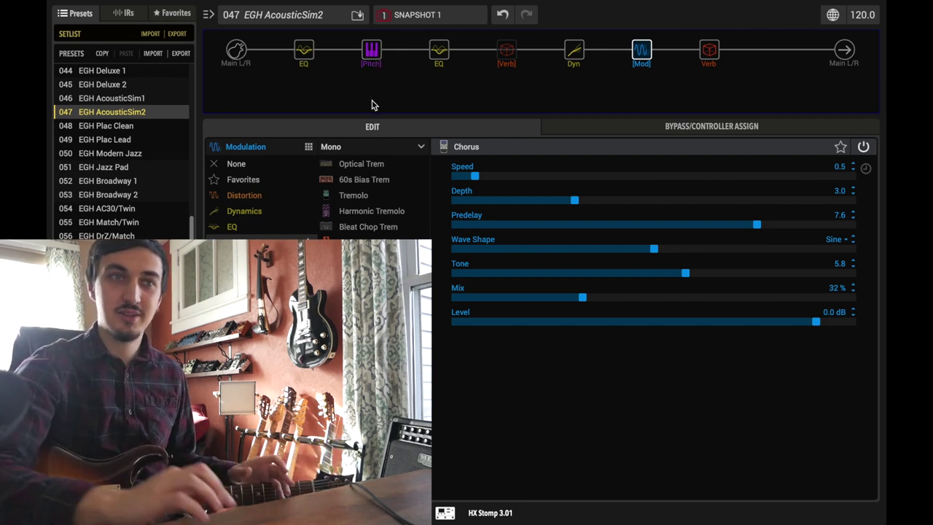
Revisit 12-String, then show the Chorus settings: Speed 0.5, Depth 3.0, Mix 32%
left_click(370, 51)
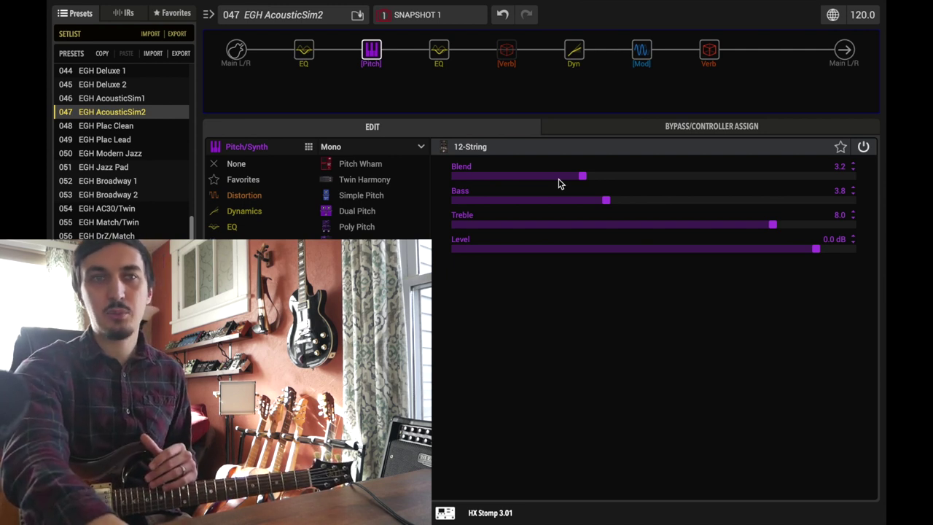
left_click(643, 51)
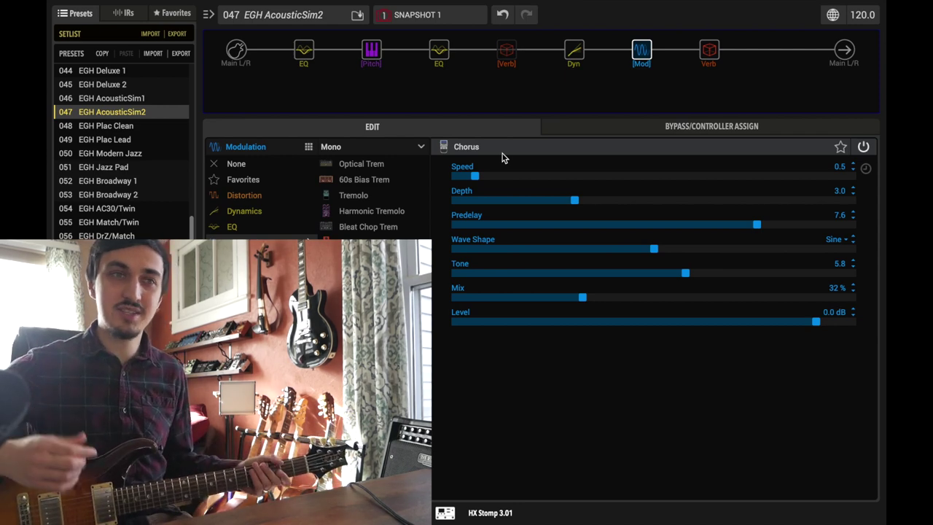
Reload preset 047, load the older 046 EGH AcousticSim1, then return to 047 EGH AcousticSim2
left_click(153, 113)
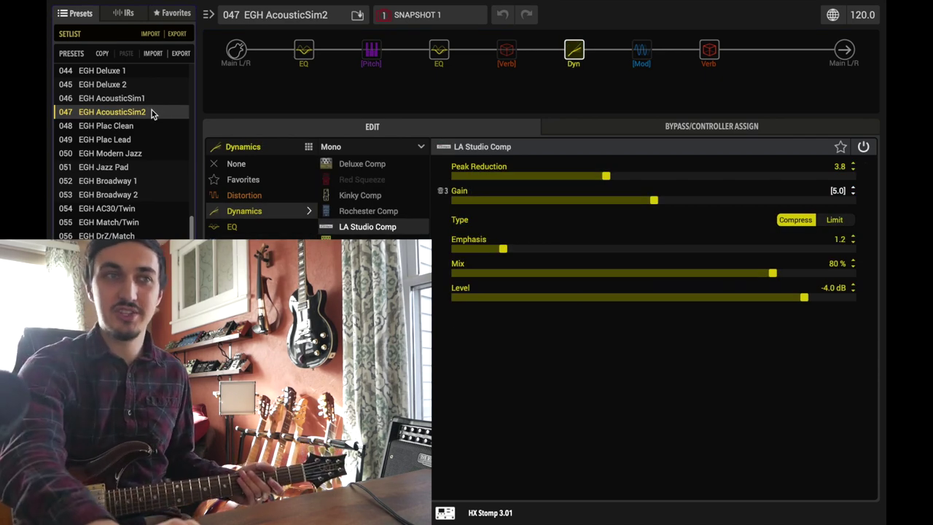
left_click(138, 97)
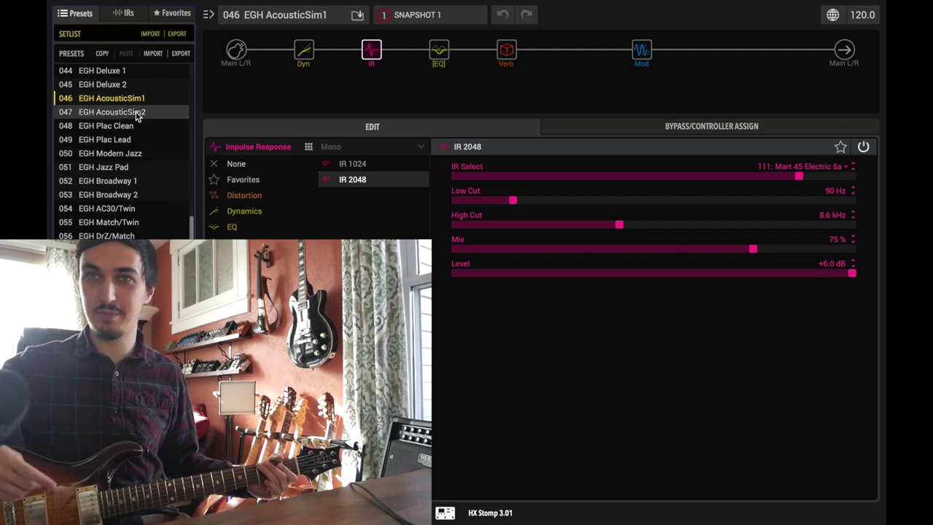
left_click(136, 113)
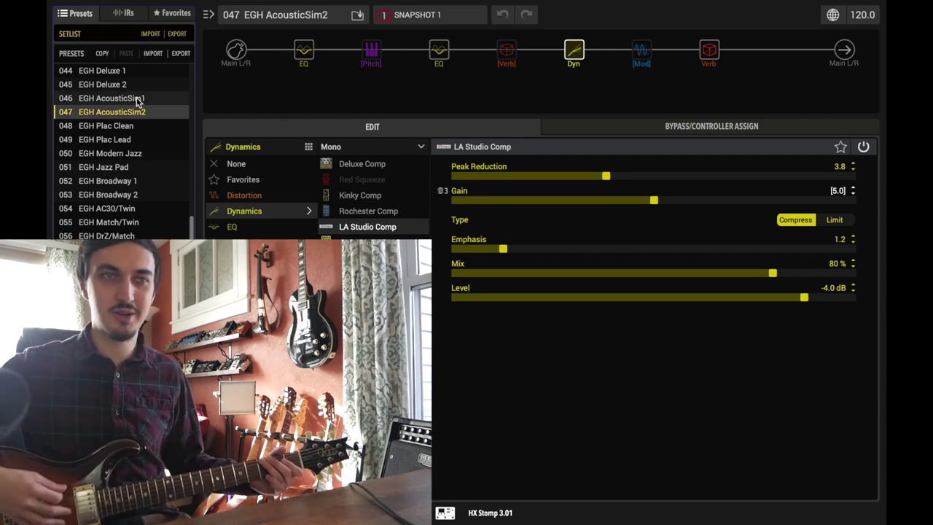
Switch to preset 046 for comparison, then go back to 047 EGH AcousticSim2
left_click(136, 97)
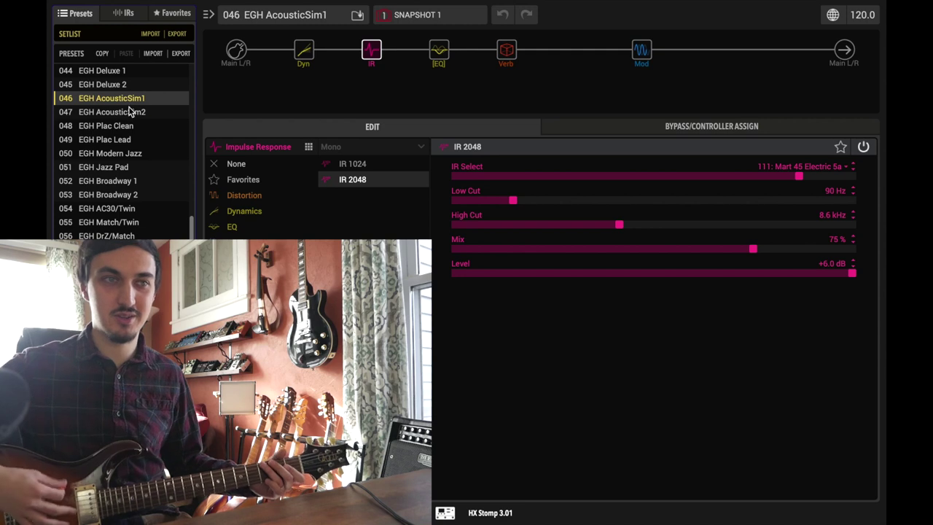
left_click(129, 112)
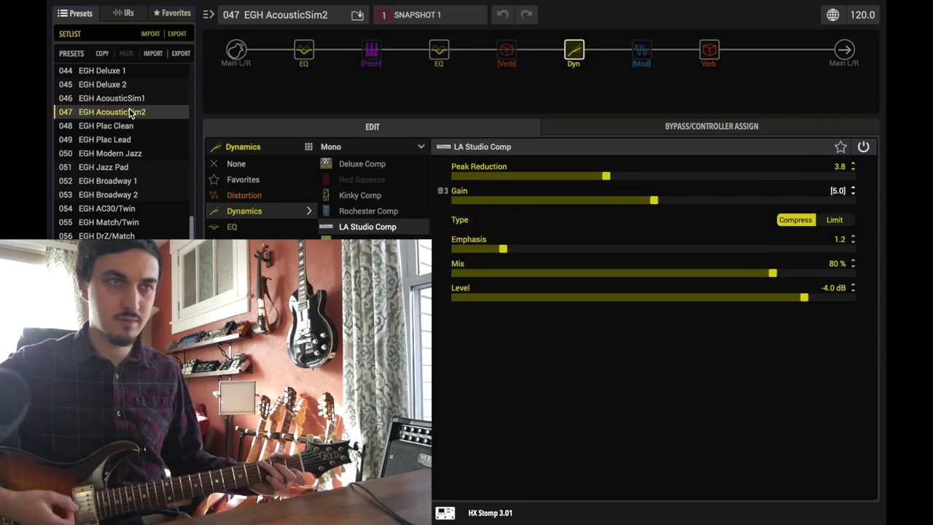